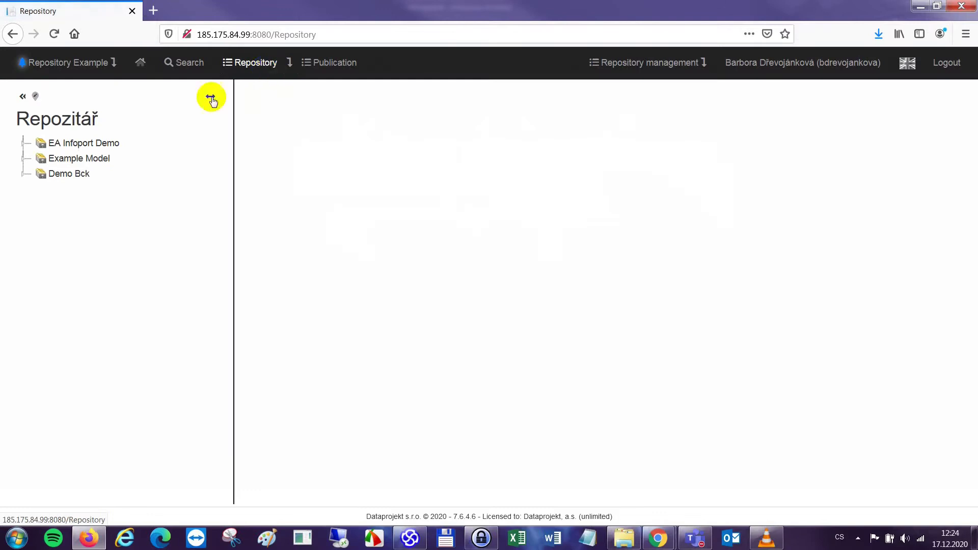
Expand EA Infoport Demo and its Tree Manipulation Demo package, opening the locked packages, Unlocked Package and Demo Package 1
left_click(20, 144)
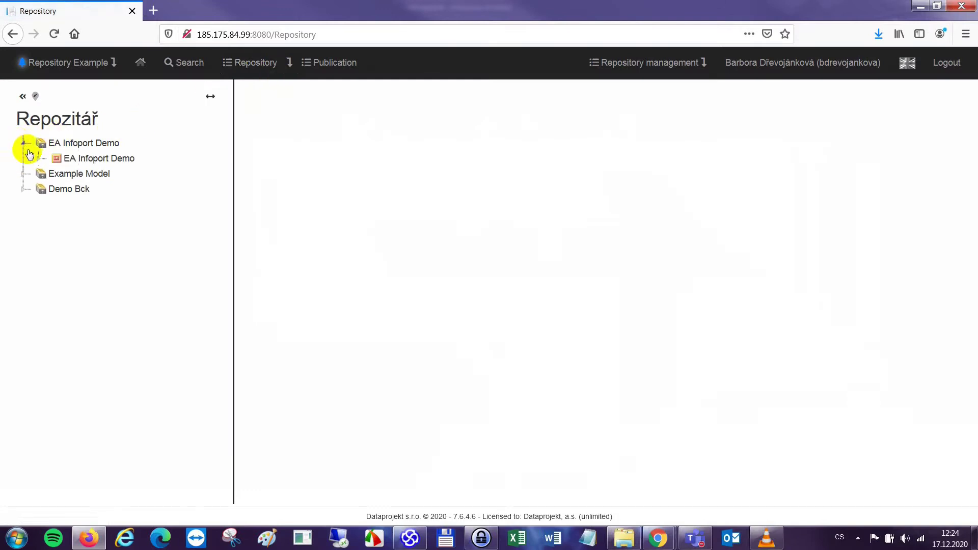
left_click(37, 159)
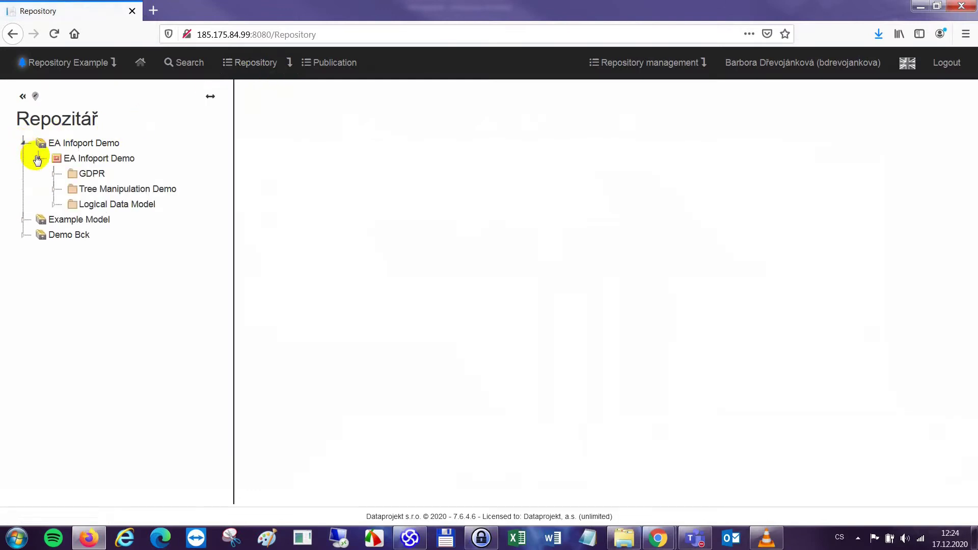
left_click(54, 190)
left_click(69, 204)
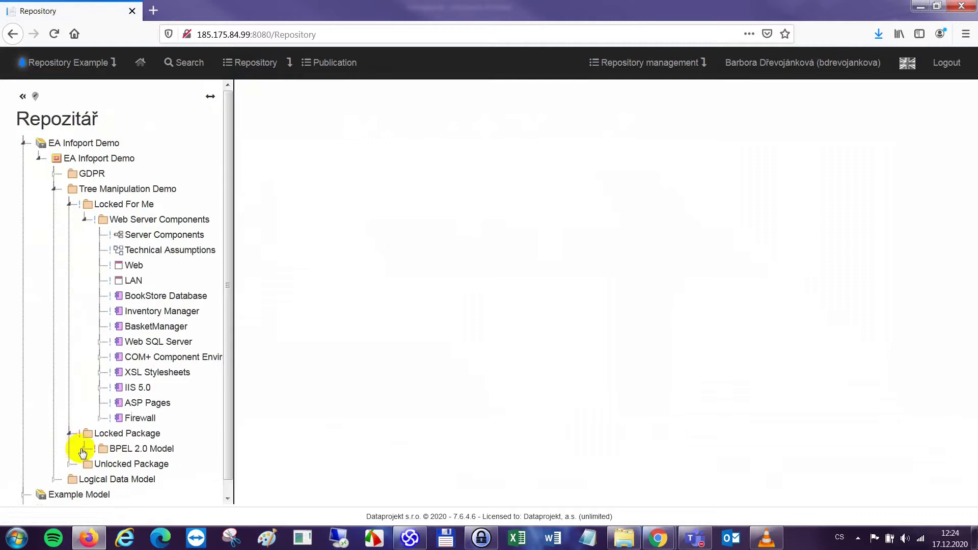
left_click(83, 449)
scroll(85, 454, "down", 3)
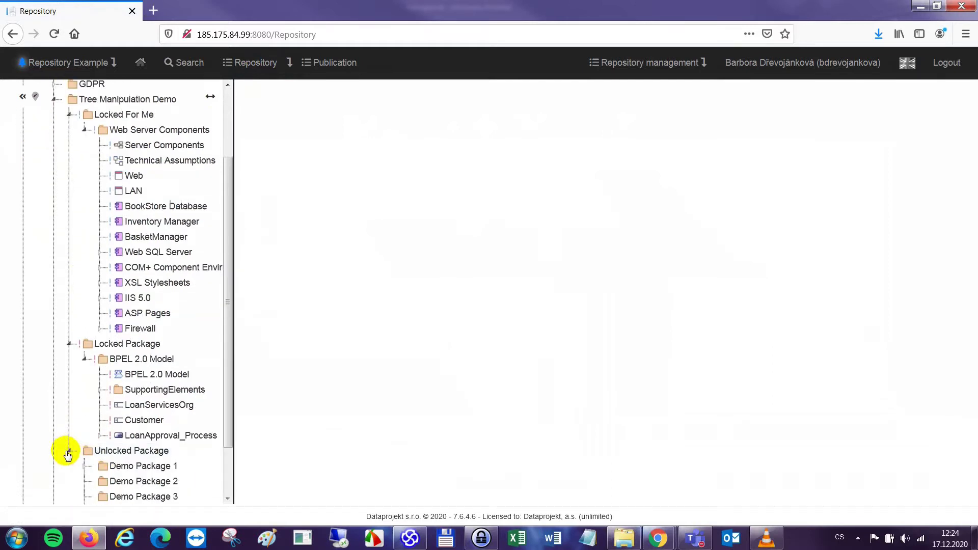
left_click(85, 466)
left_click_drag(226, 365, 234, 429)
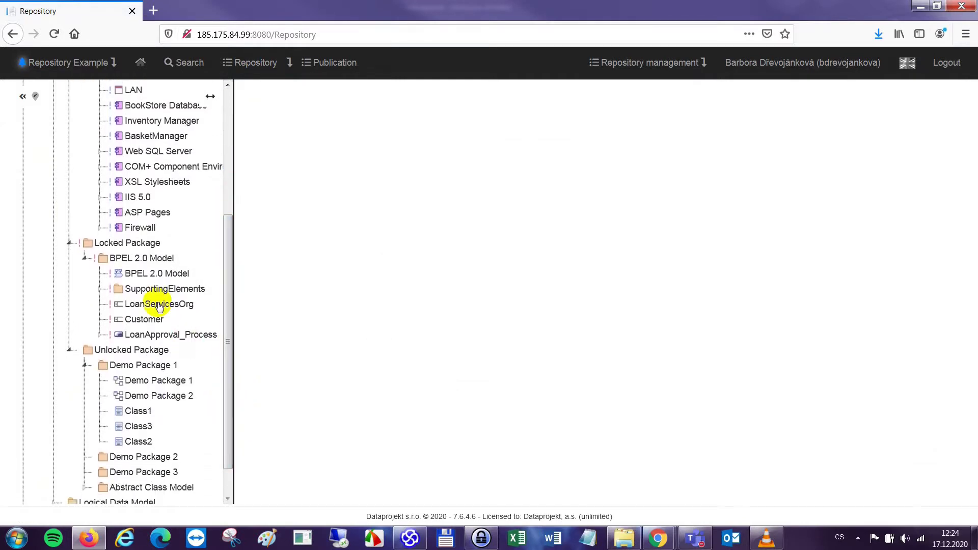
Enable moving items in the repository tree and move the Demo Package 2 package into the Demo Package 1 package
left_click(34, 97)
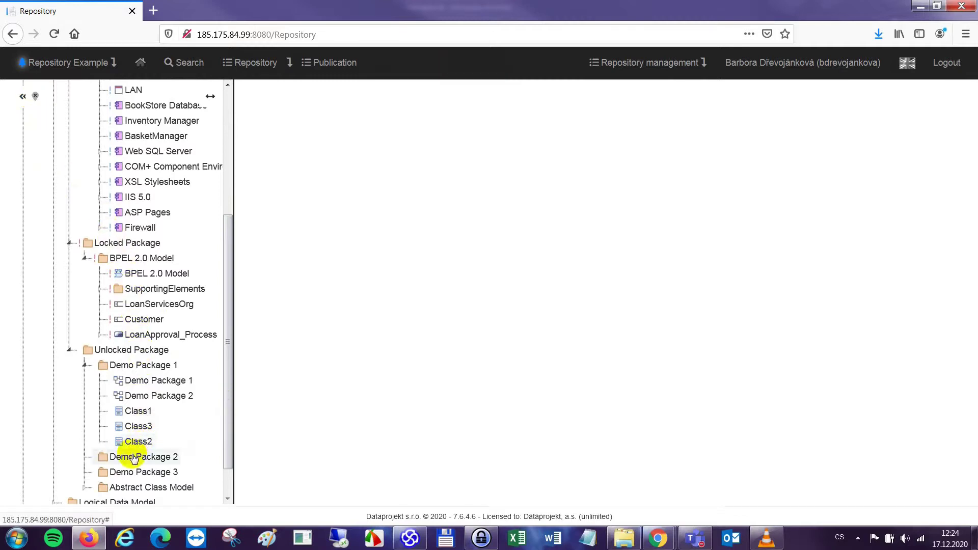
left_click_drag(148, 459, 172, 365)
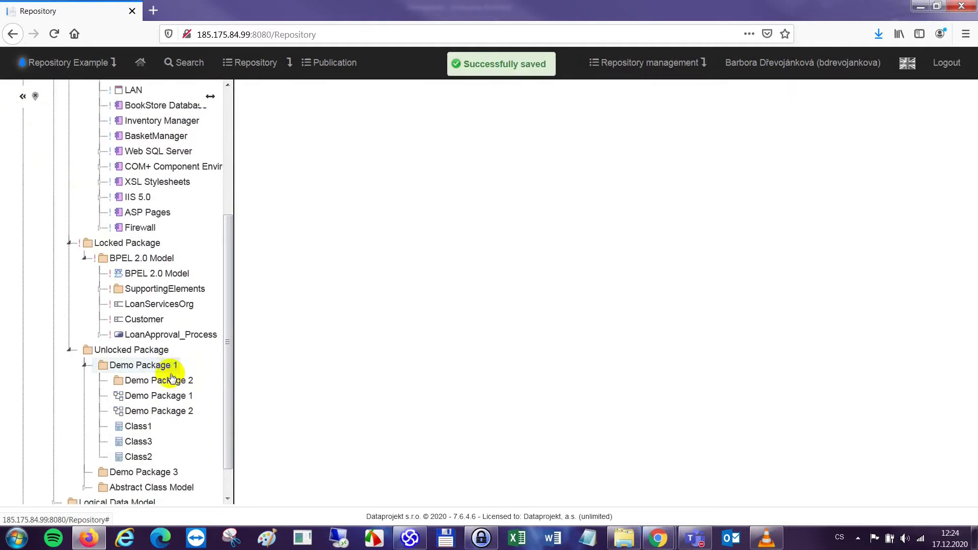
Nest Class2 under Class1 and Class3 under Class2 within Demo Package 1
left_click_drag(145, 459, 145, 426)
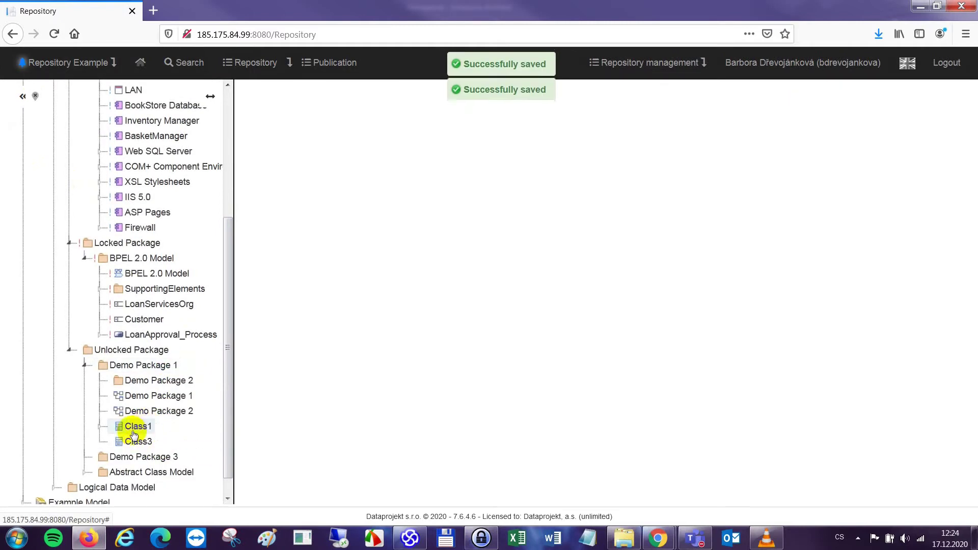
left_click(100, 427)
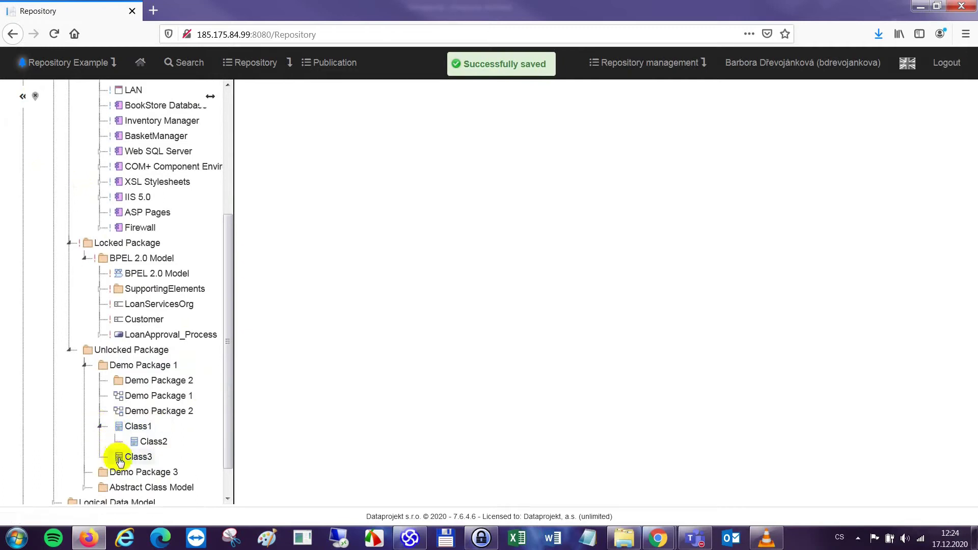
left_click_drag(138, 462, 161, 444)
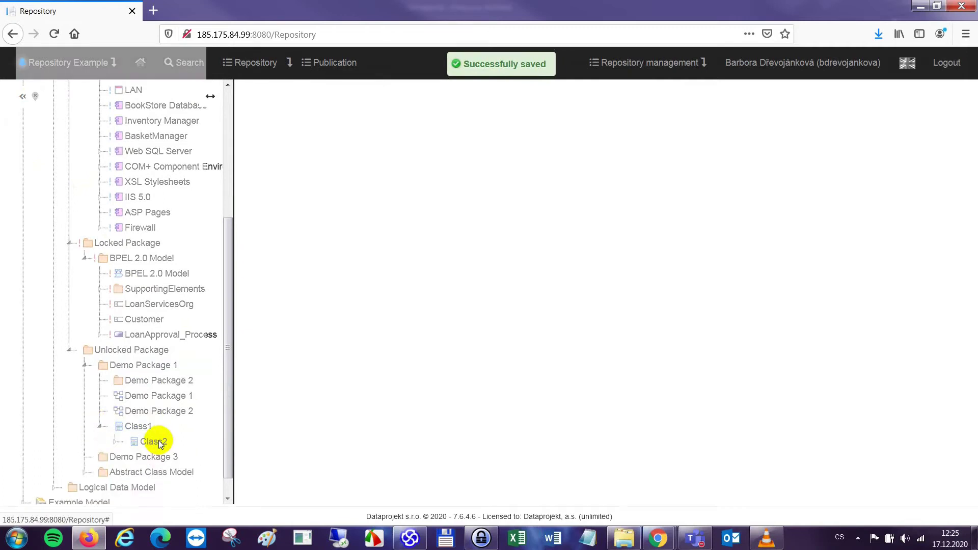
left_click(115, 440)
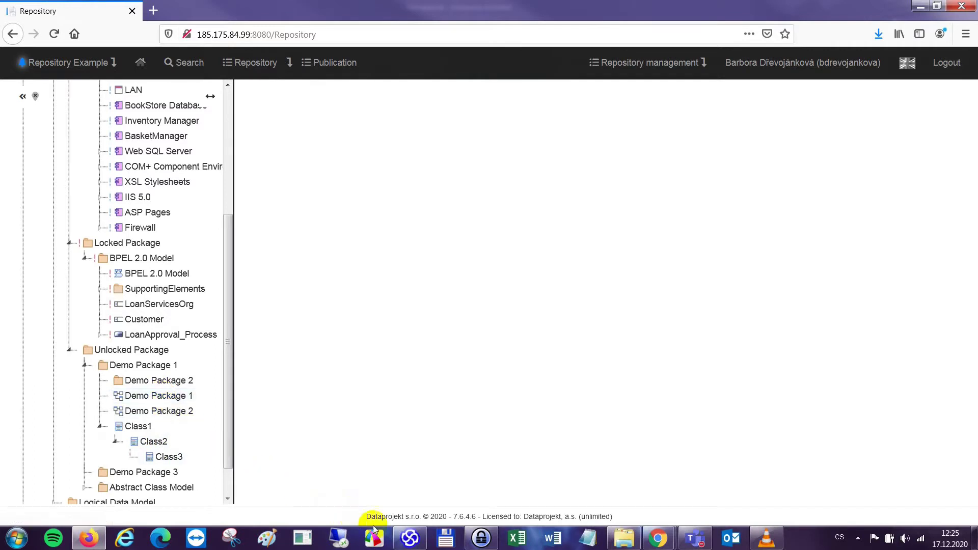
Switch to Enterprise Architect, reload Unlocked Package, and expand Demo Package 1, Class1 and Class2 to check the nesting
left_click(409, 538)
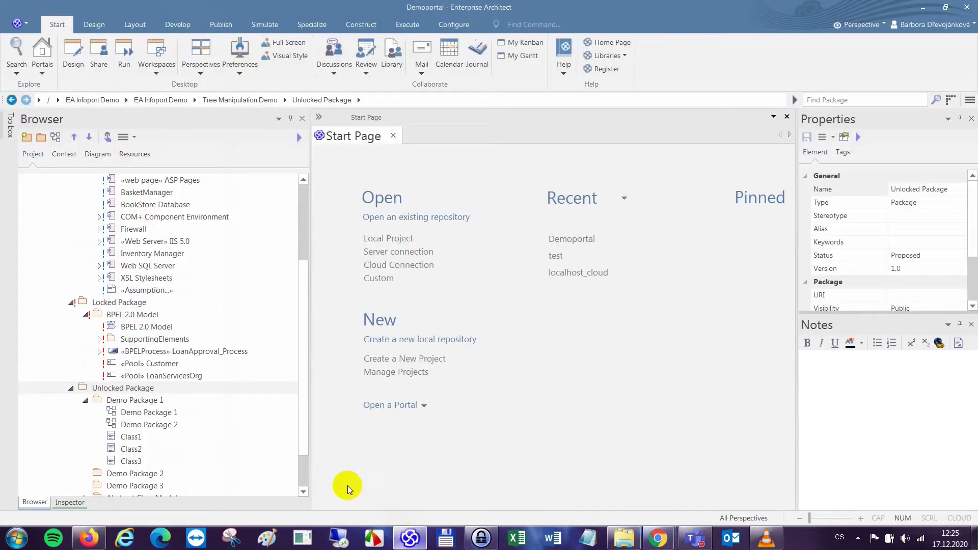
right_click(143, 388)
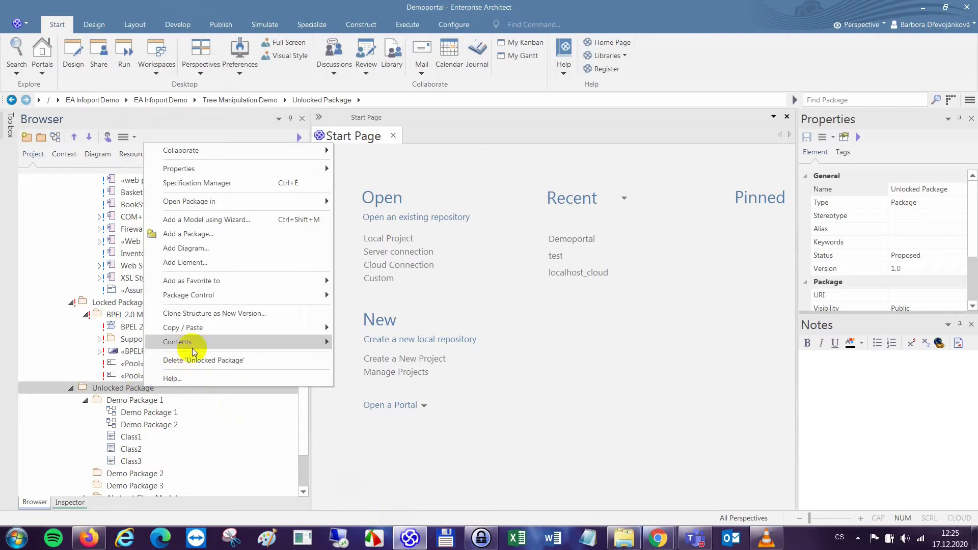
mouse_move(329, 344)
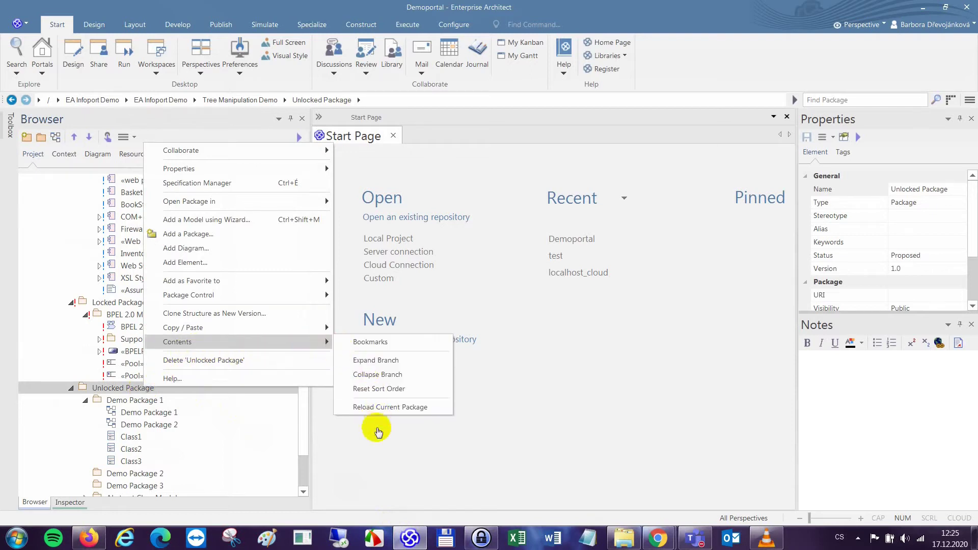
left_click(376, 407)
scroll(303, 405, "down", 1)
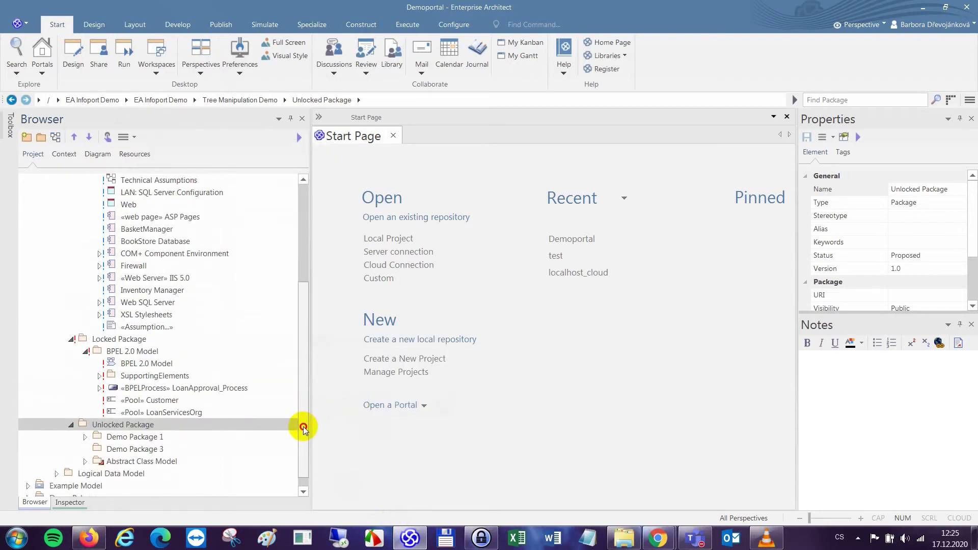
left_click(85, 425)
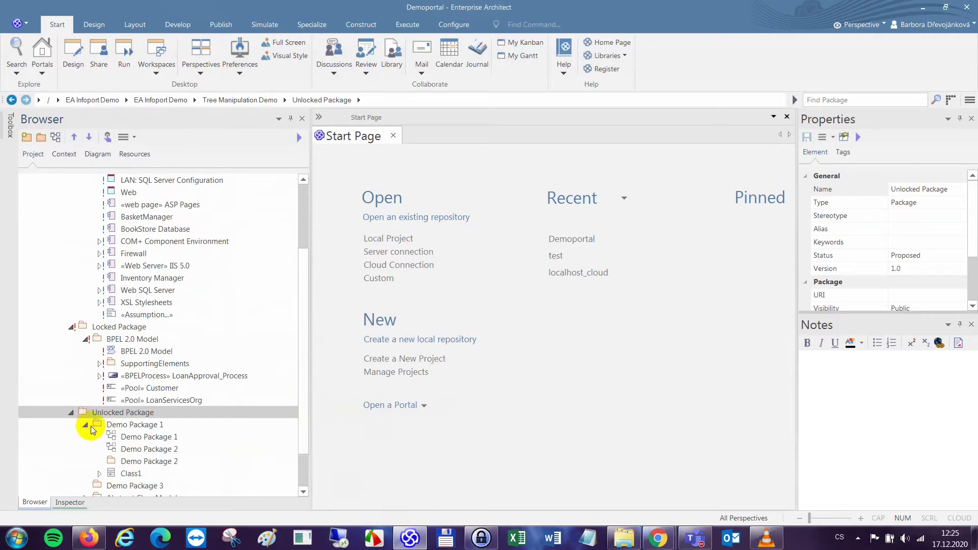
left_click(100, 474)
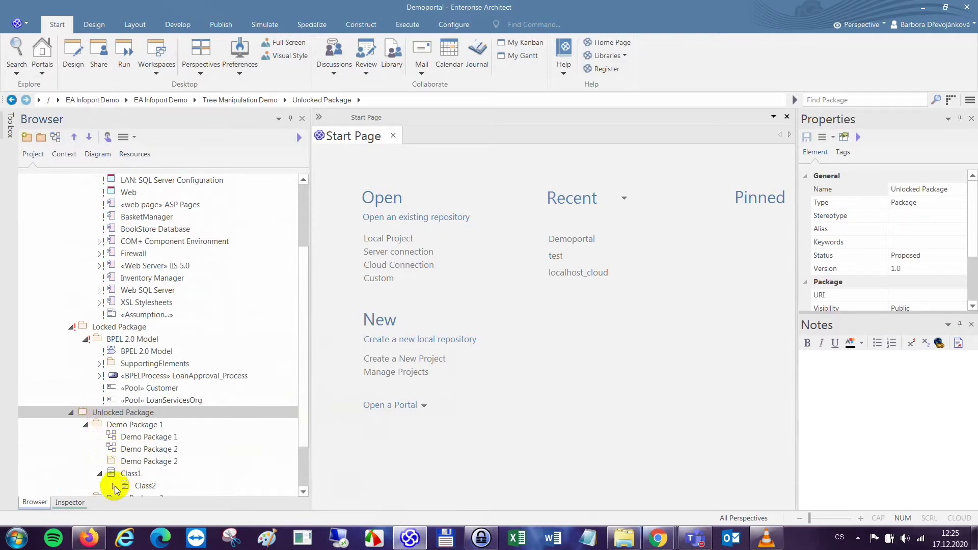
left_click(114, 485)
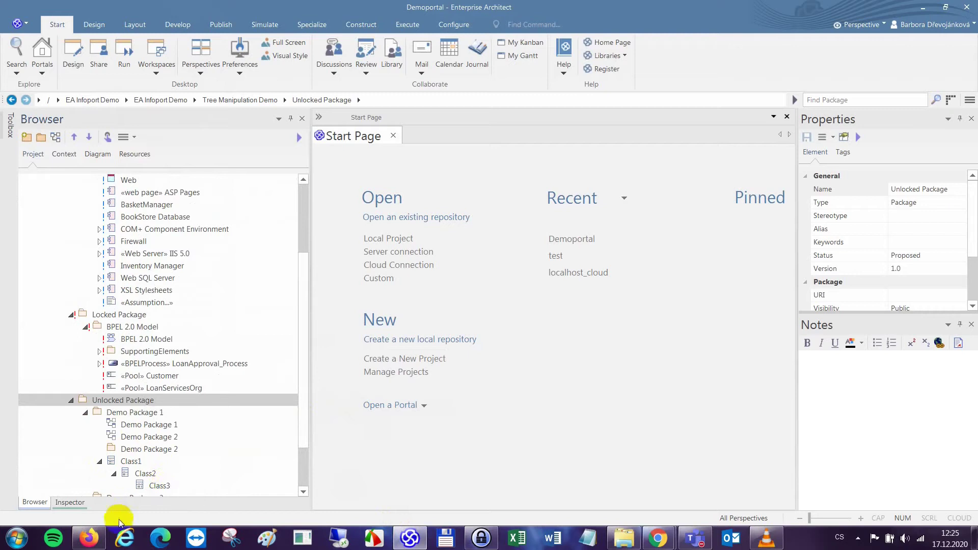
Switch back to the web repository and move Class3, Class2 and Class1 directly under the Demo Package 1 package
left_click(98, 541)
left_click_drag(181, 454, 163, 369)
left_click_drag(145, 455, 147, 365)
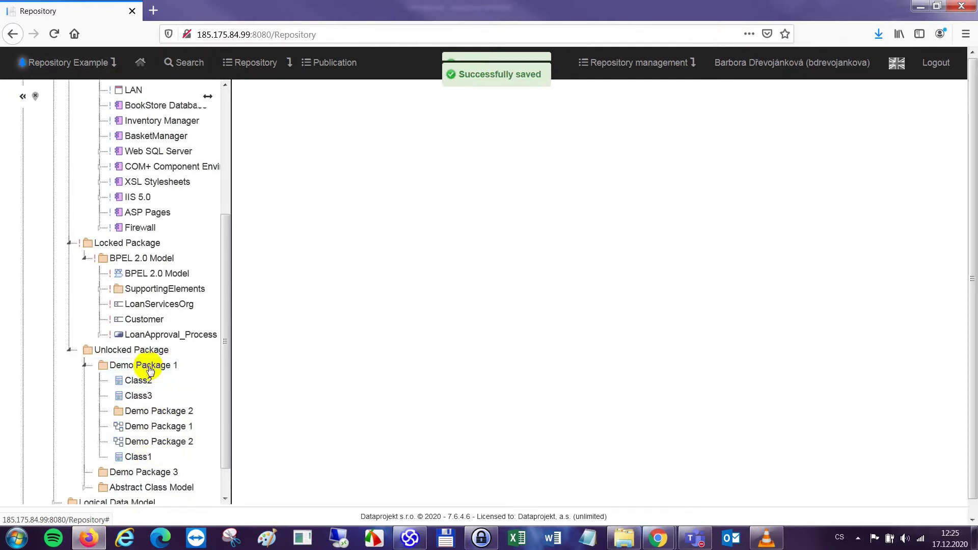
left_click_drag(128, 457, 149, 366)
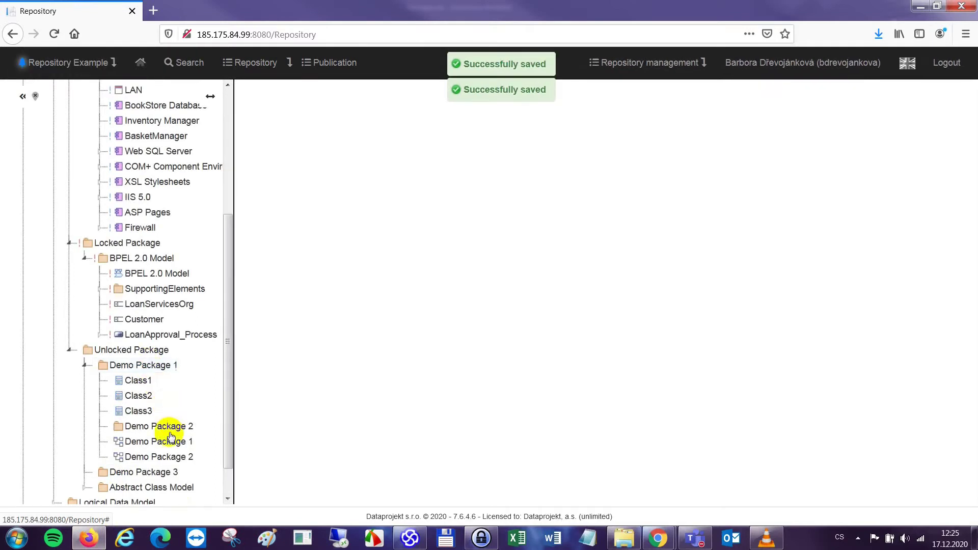
Move the Demo Package 1 diagram under Class1 and the Demo Package 2 diagram under Class2
left_click_drag(163, 440, 143, 381)
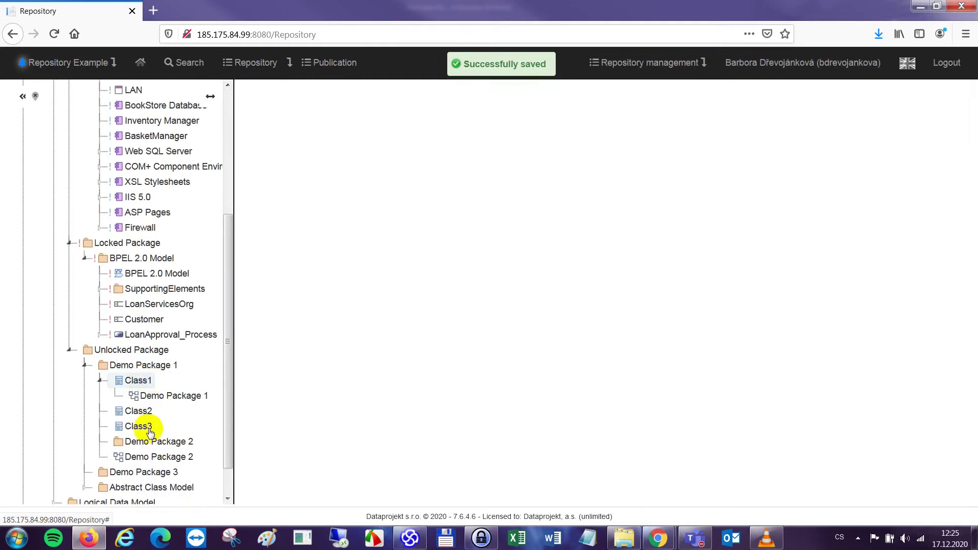
left_click_drag(148, 457, 144, 411)
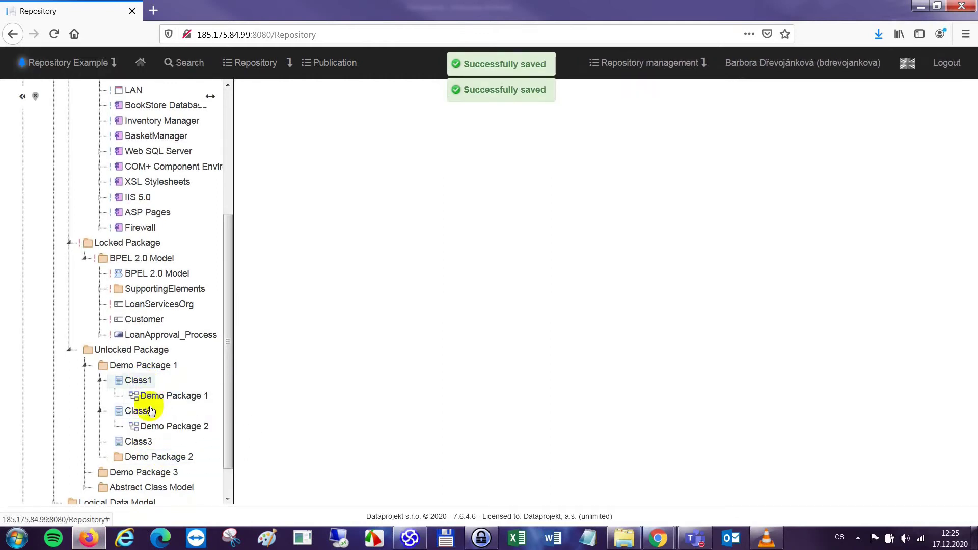
Switch to Enterprise Architect, reload Unlocked Package again, and expand Class1 and Class2 to check the placement of their diagrams
left_click(410, 538)
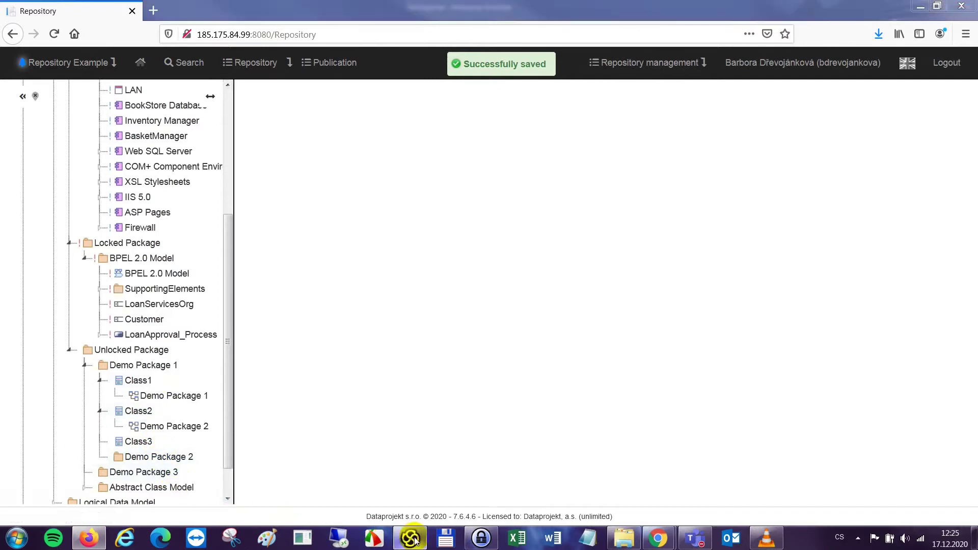
right_click(121, 401)
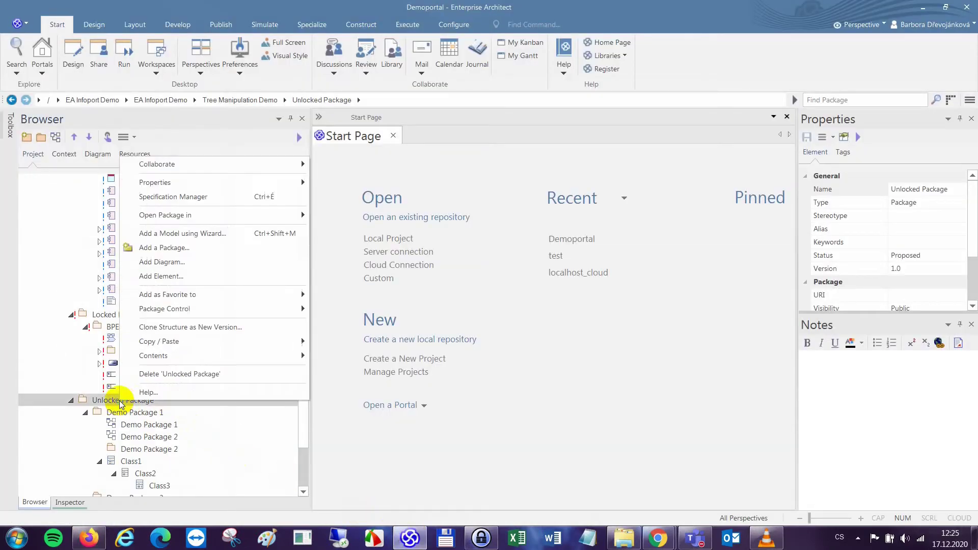
mouse_move(292, 356)
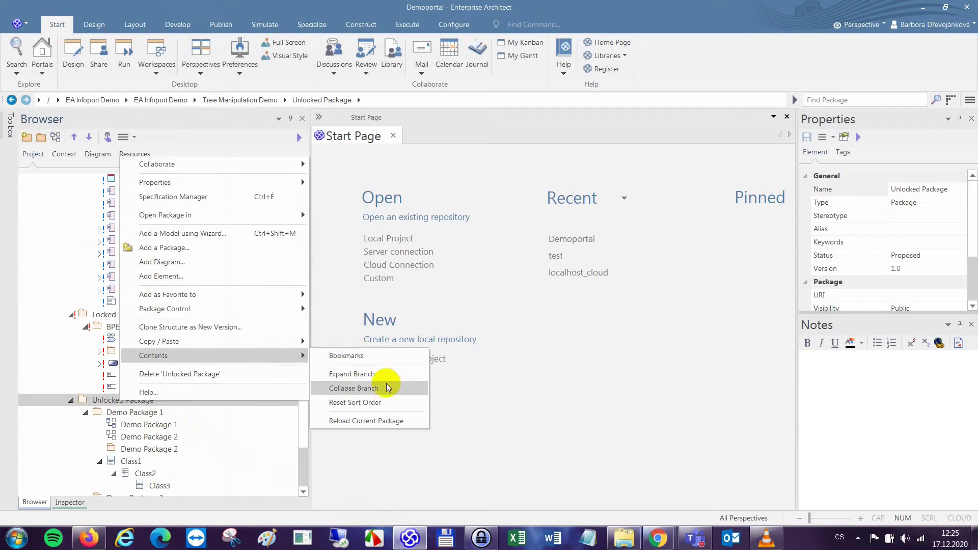
left_click(393, 422)
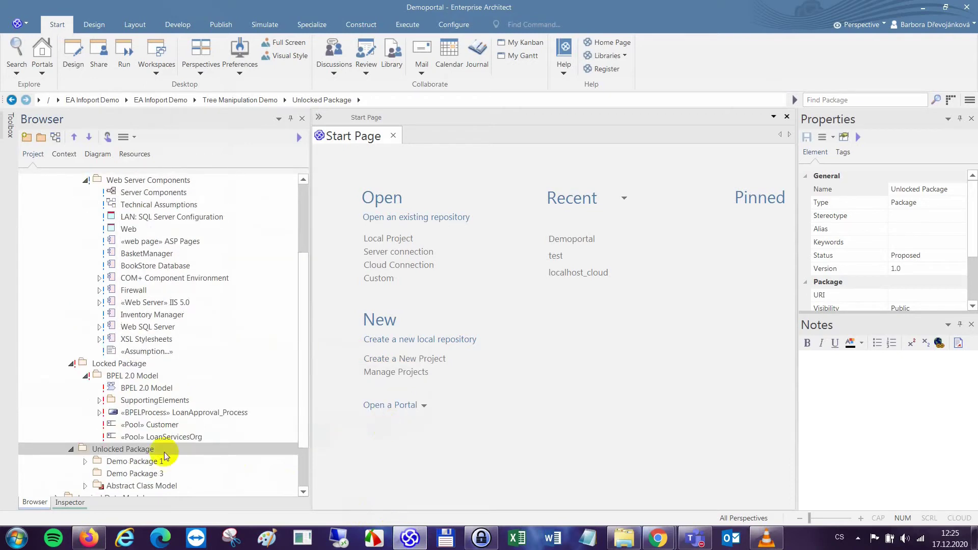
left_click(86, 461)
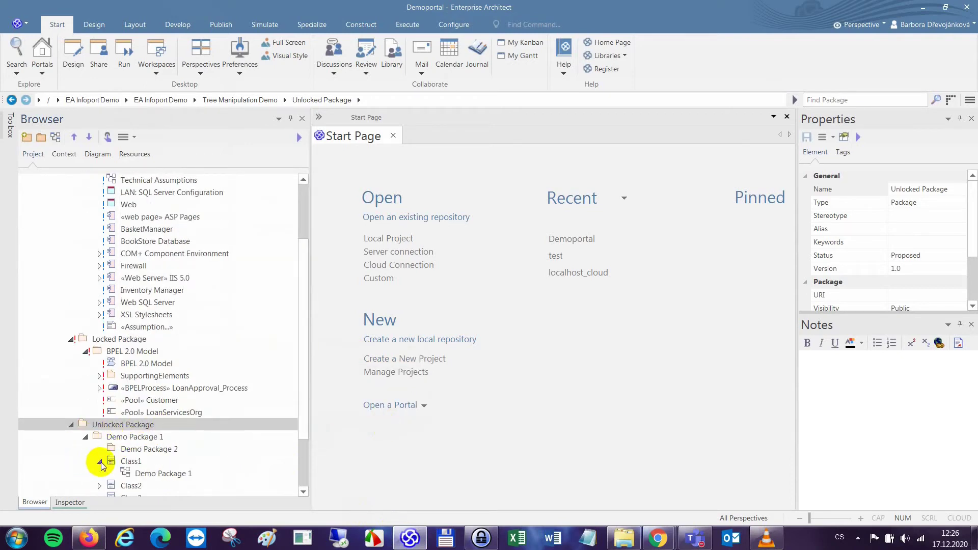
left_click(101, 485)
scroll(229, 441, "down", 1)
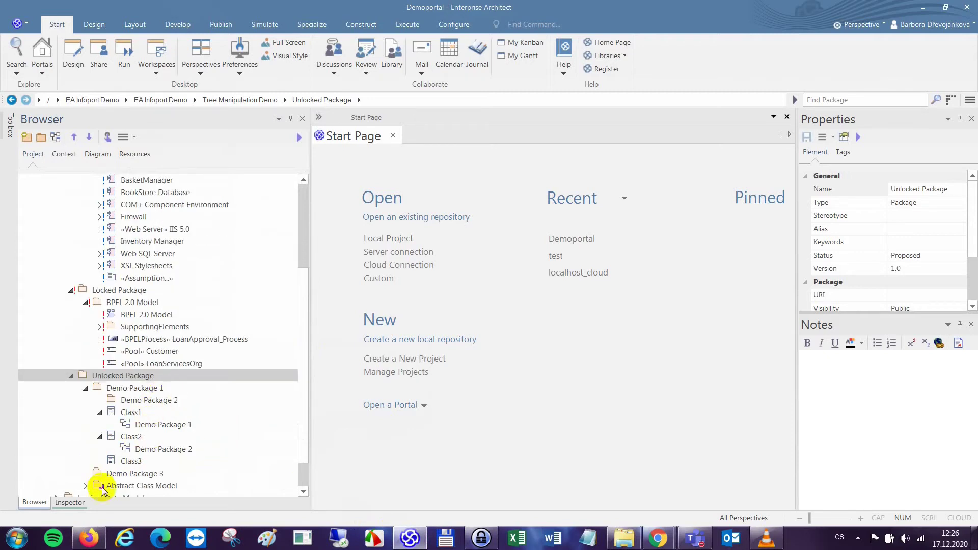
Return to the web repository and try to move Class3 and the Demo Package 2 package into the Demo Package 1 diagram
left_click(90, 539)
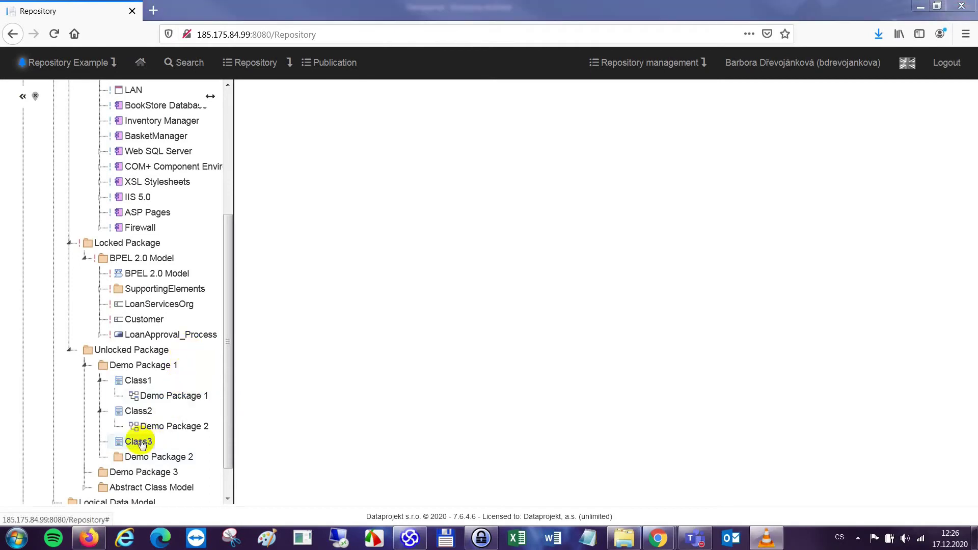
left_click_drag(138, 444, 176, 397)
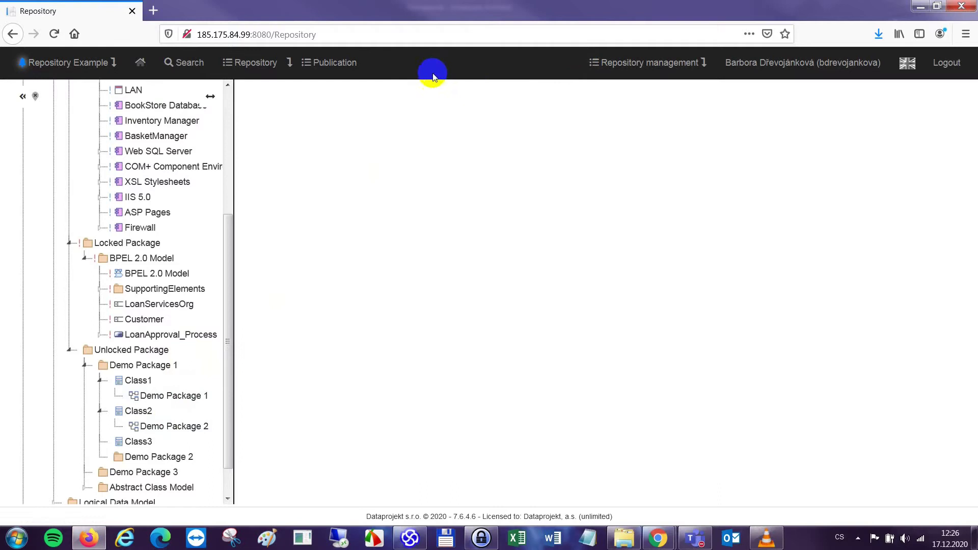
left_click_drag(144, 456, 188, 391)
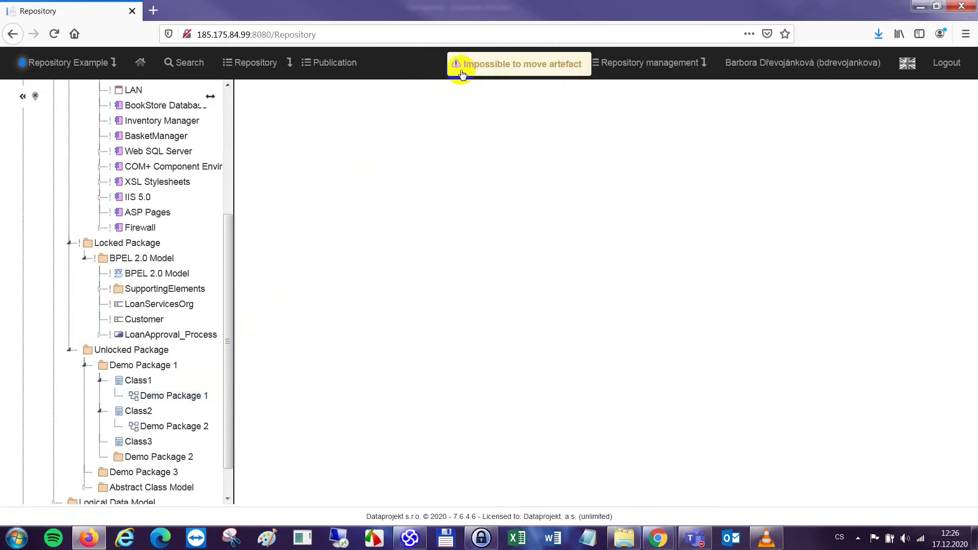
Try to move Class3 and the Demo Package 1 package into the BPEL 2.0 Model package inside Locked Package
left_click_drag(227, 267, 235, 184)
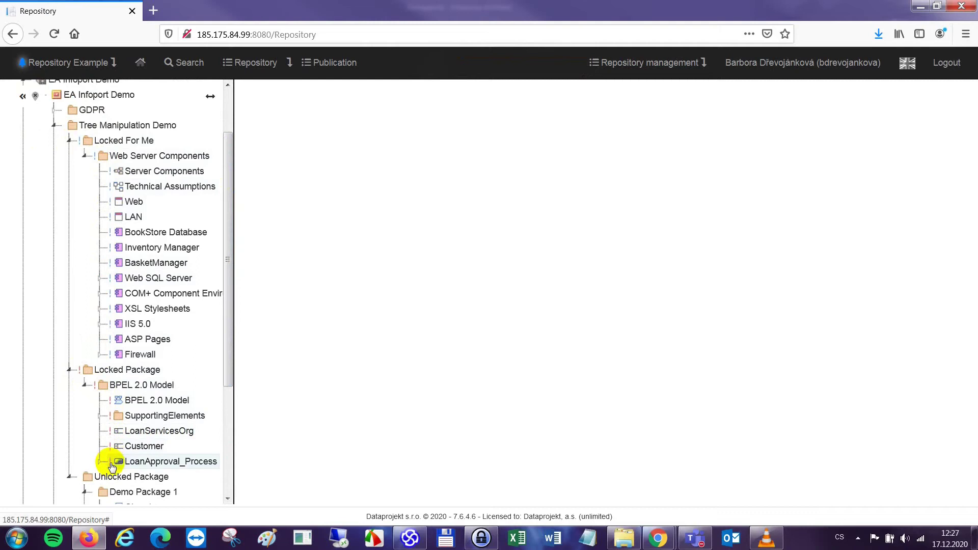
left_click_drag(227, 371, 227, 439)
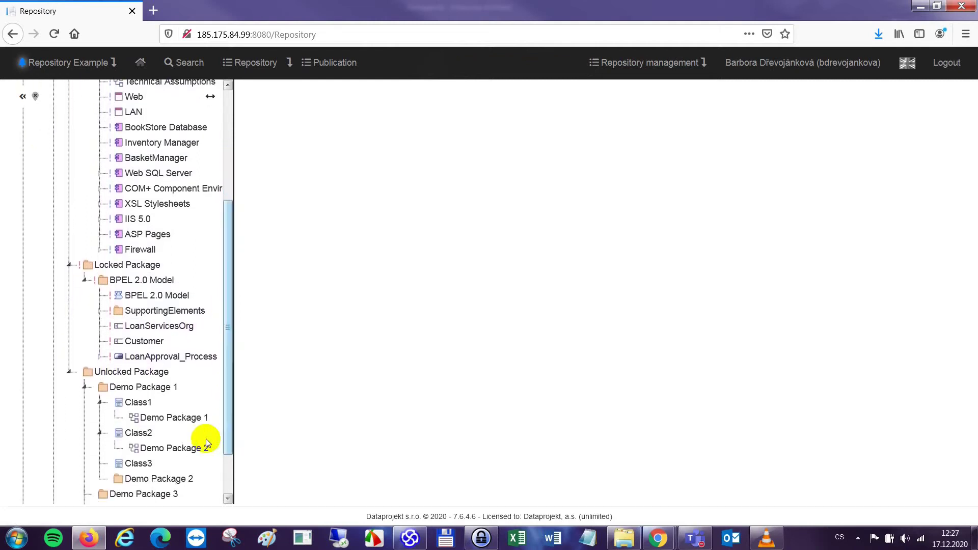
left_click_drag(132, 466, 150, 280)
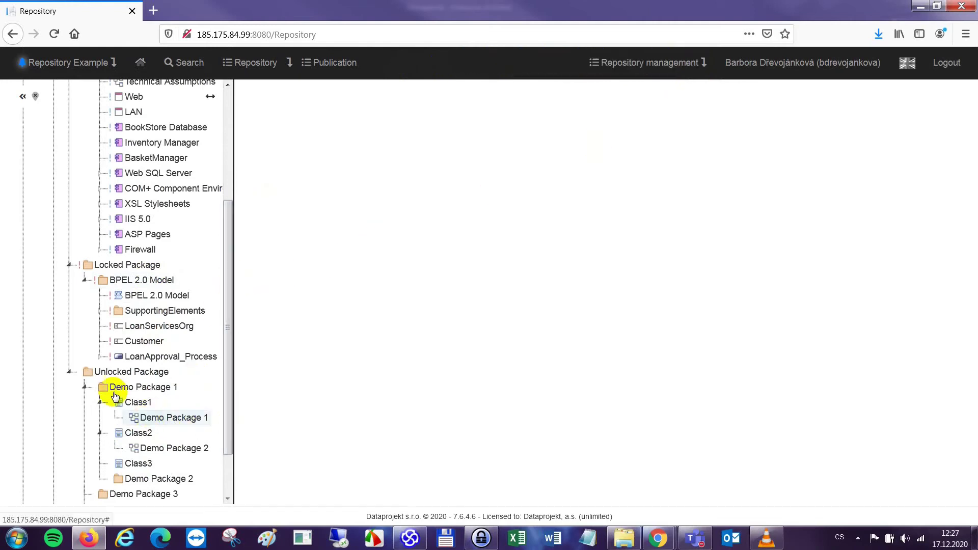
left_click_drag(121, 389, 153, 282)
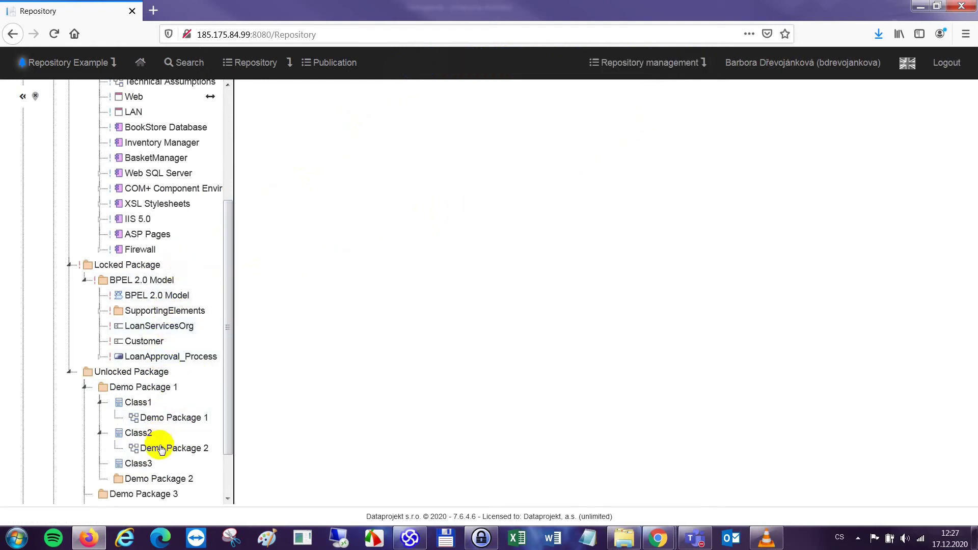
Try to move the Demo Package 2 diagram from under Class2 into Locked Package
left_click_drag(162, 452, 135, 269)
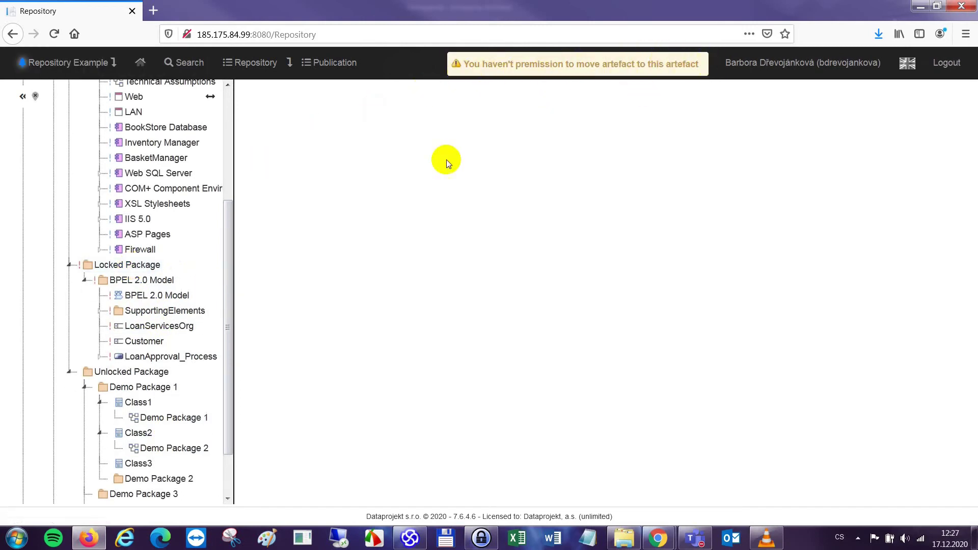
Move Class1 into the Web Server Components package and the Demo Package 1 package into Locked For Me
left_click_drag(227, 265, 227, 196)
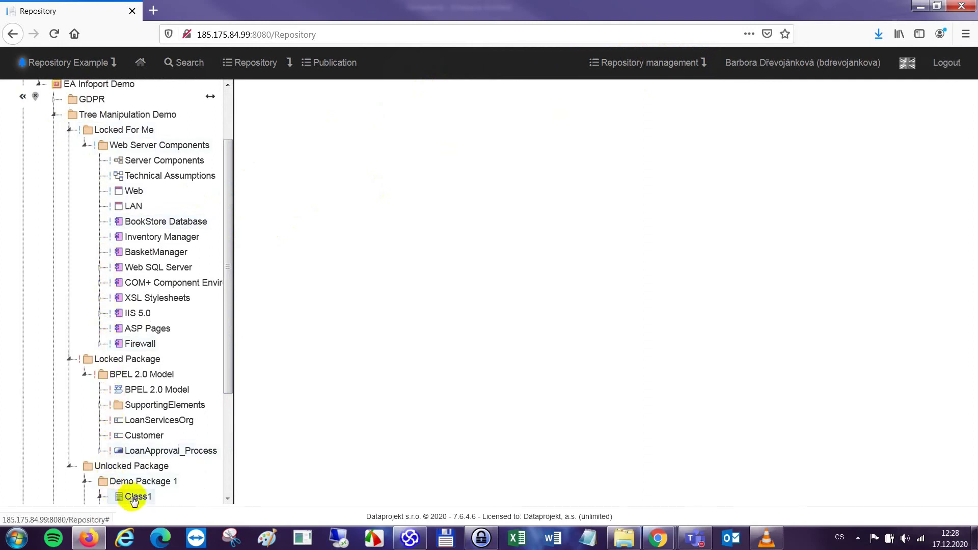
left_click_drag(133, 499, 154, 148)
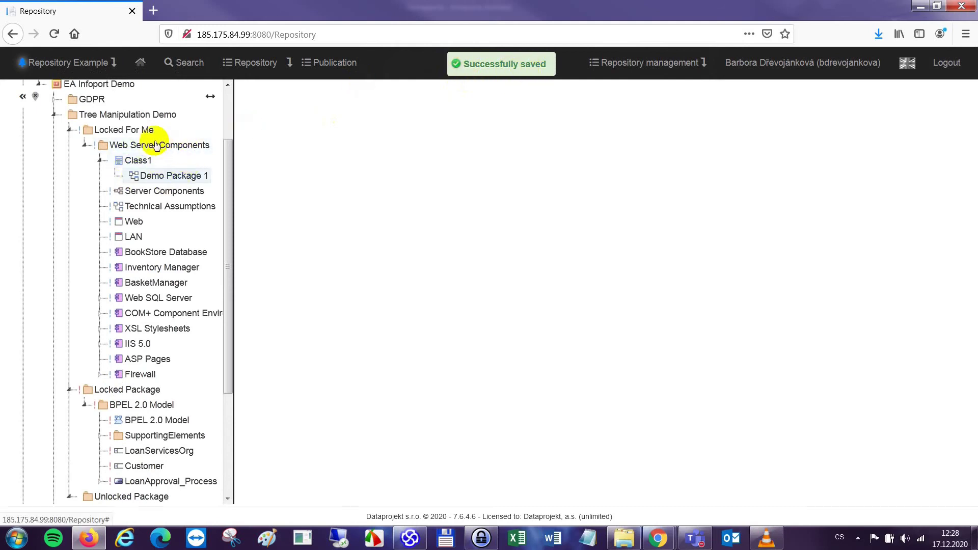
left_click_drag(229, 174, 230, 200)
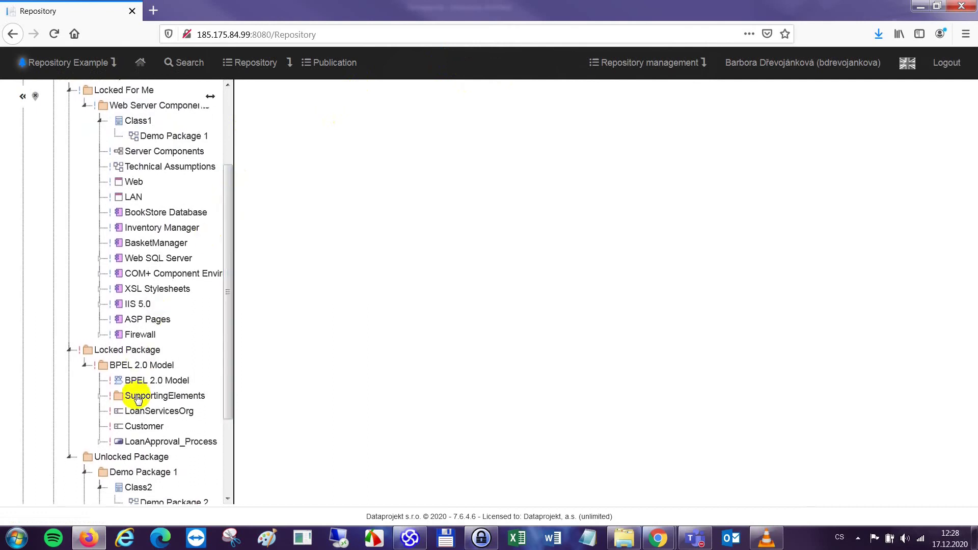
mouse_move(140, 475)
left_mouse_down()
mouse_move(148, 367)
mouse_move(131, 92)
left_mouse_up()
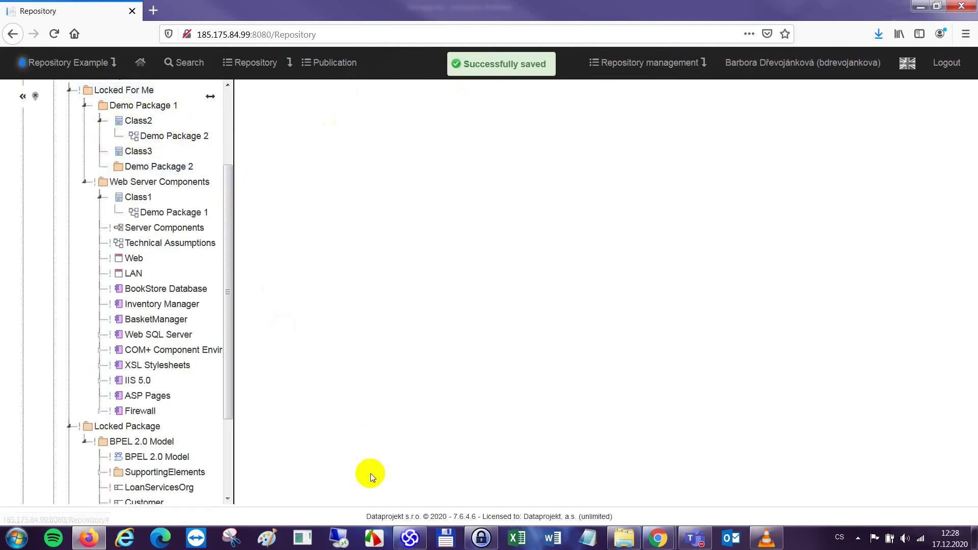
Switch to Enterprise Architect, reload the Tree Manipulation Demo package, and expand Locked For Me and Demo Package 1 to check the moved contents
left_click(404, 544)
left_click_drag(307, 384, 303, 318)
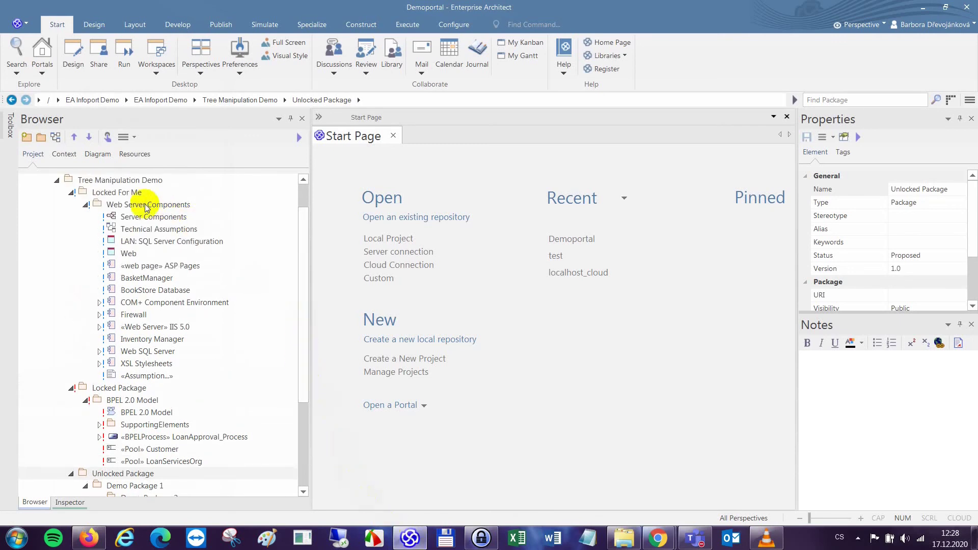
right_click(125, 182)
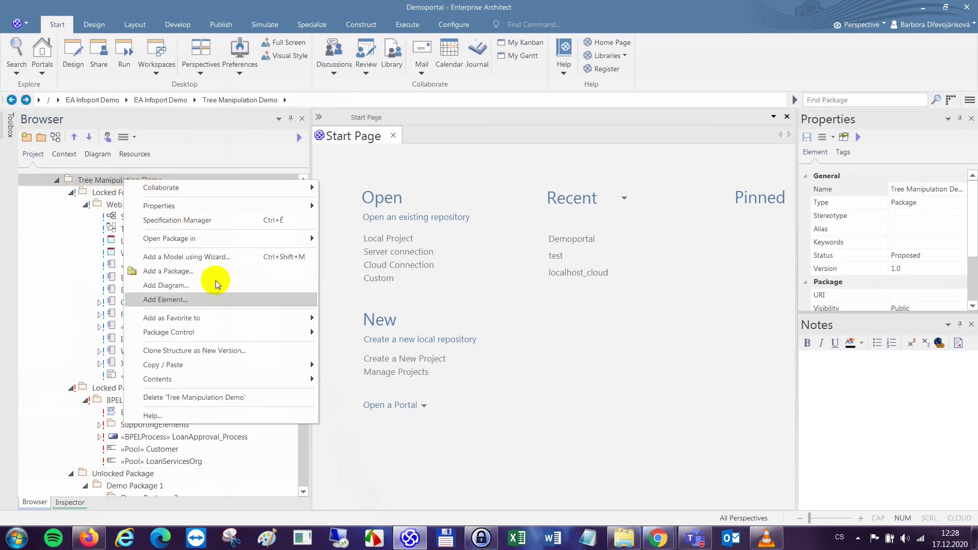
mouse_move(256, 382)
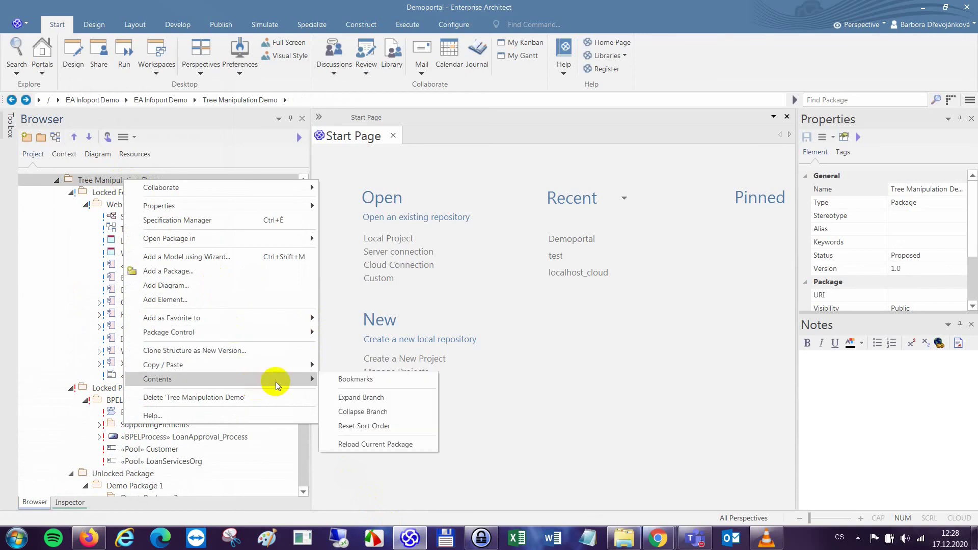
left_click(383, 444)
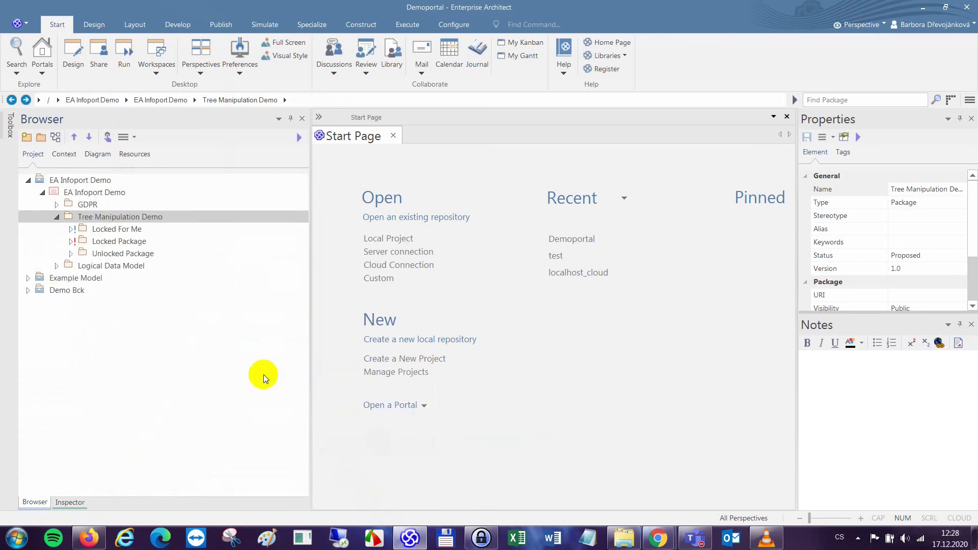
left_click(84, 241)
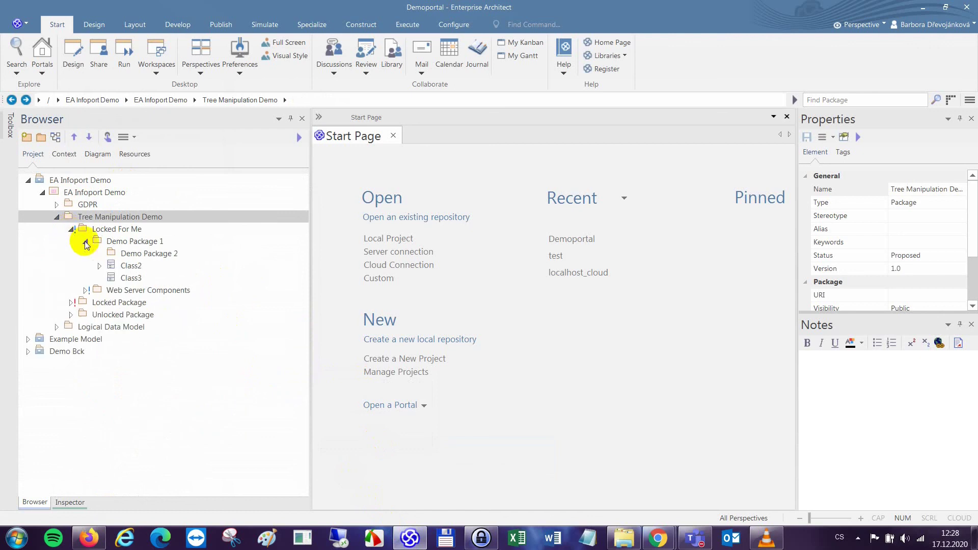